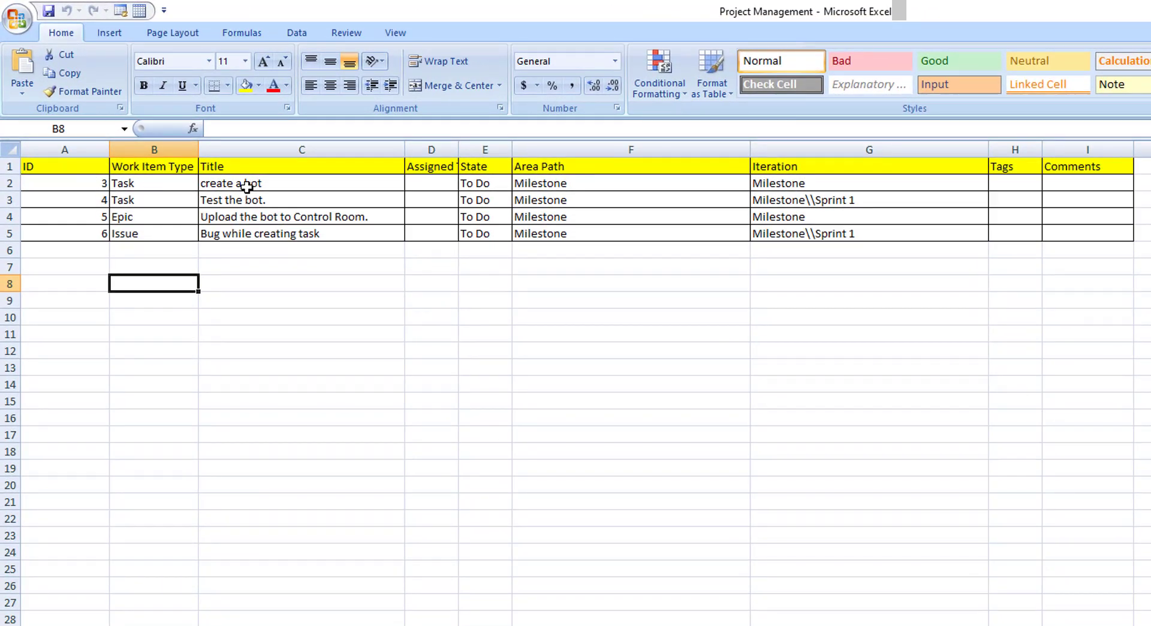
- Trim G3's iteration to plain 'Milestone' by deleting its Sprint 1 part
left_click(222, 182)
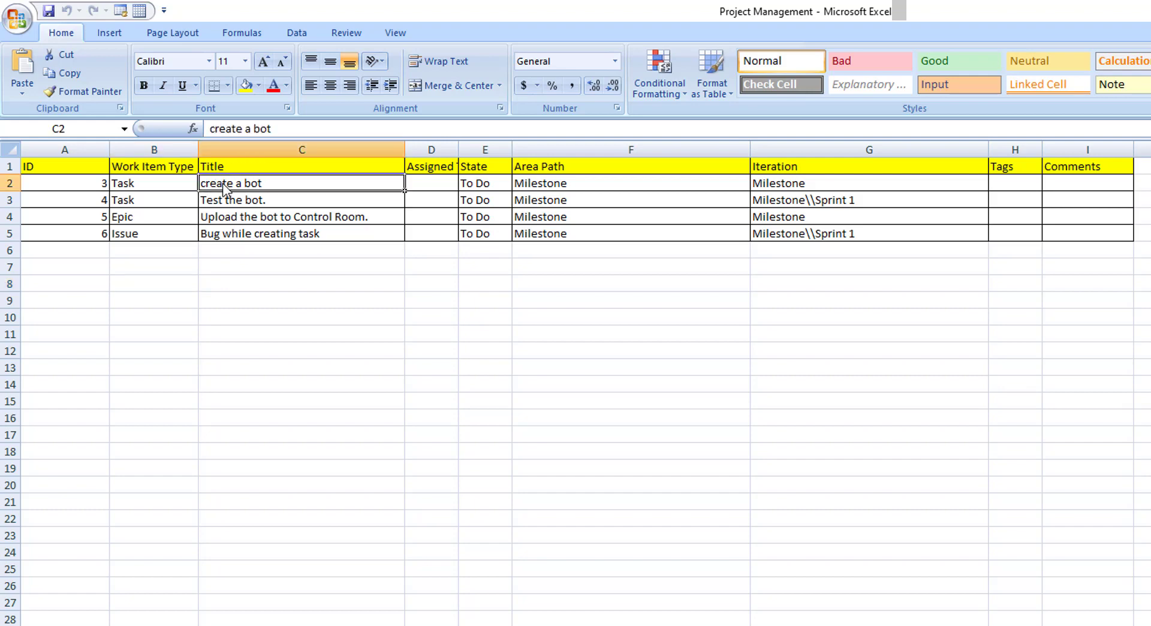
left_click(224, 211, "shift")
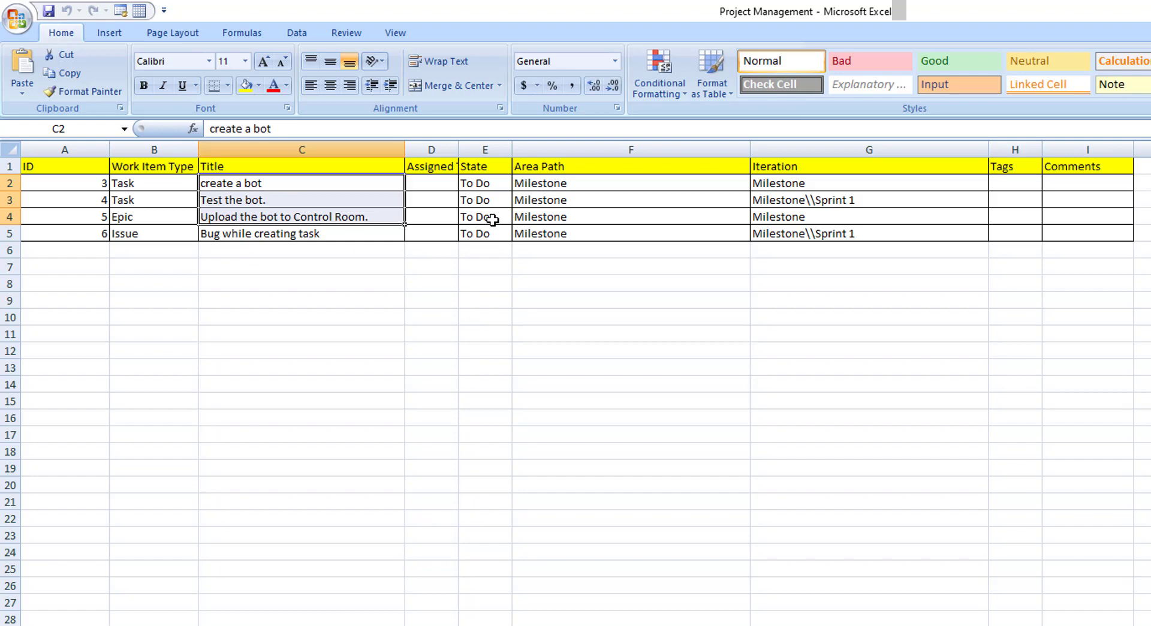
left_click(86, 200)
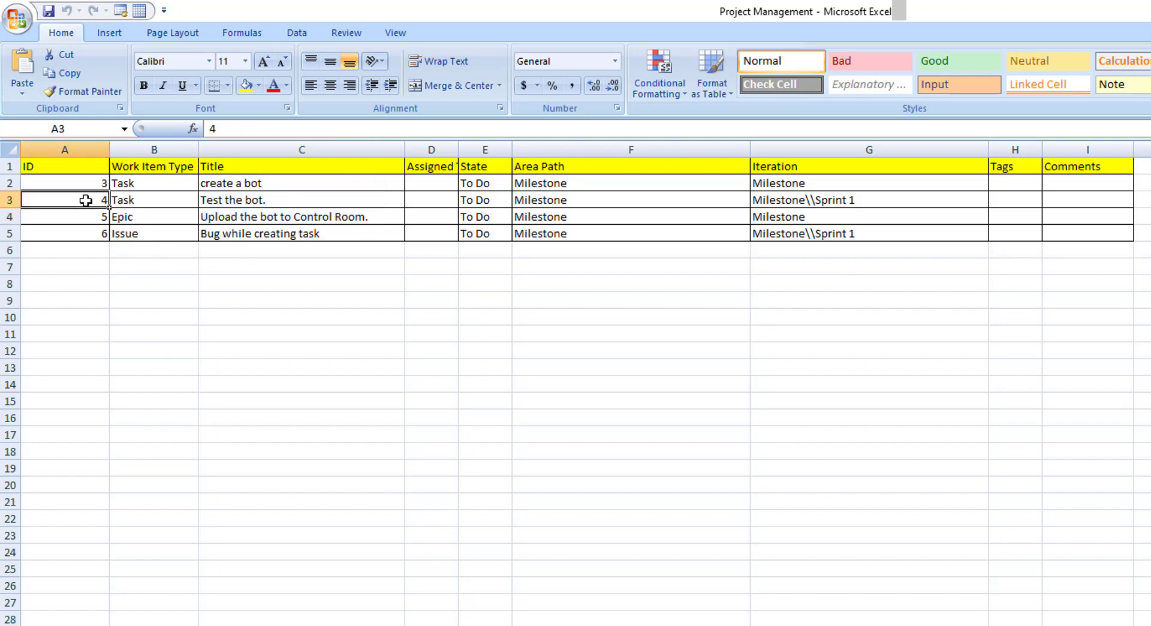
left_click(790, 200)
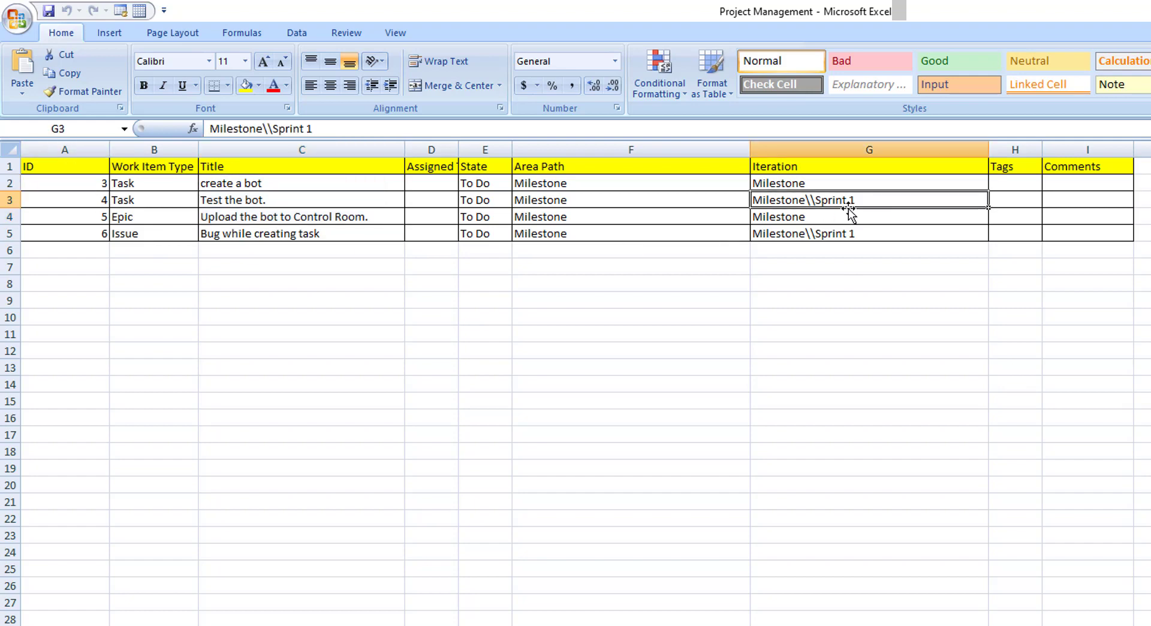
double_click(808, 201)
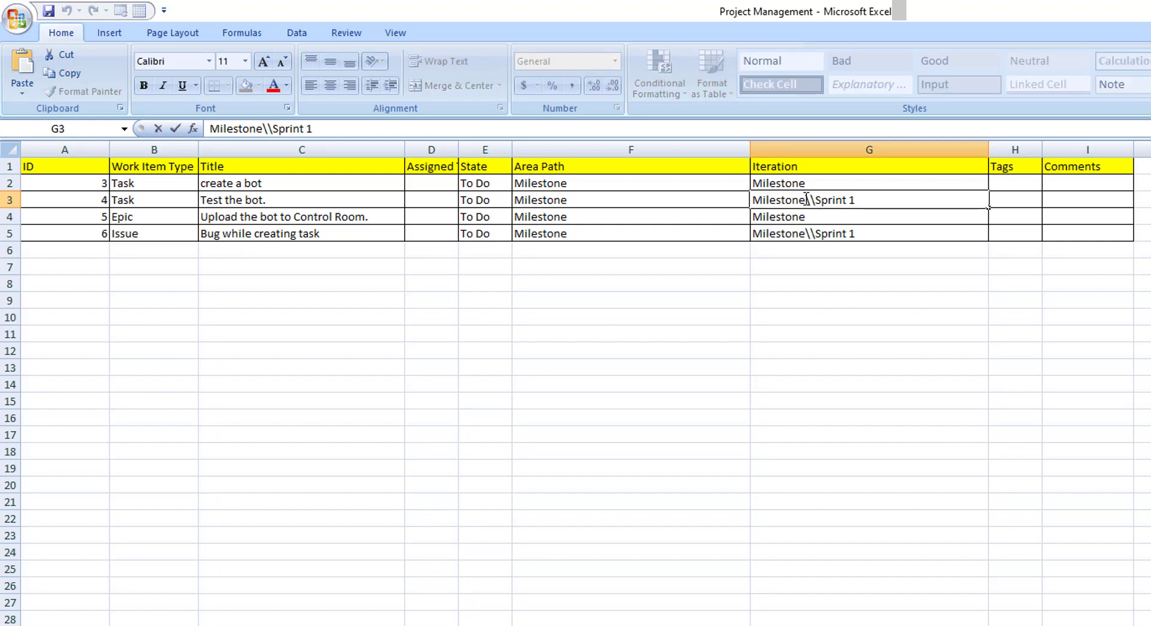
left_click_drag(805, 201, 895, 199)
key("BackSpace")
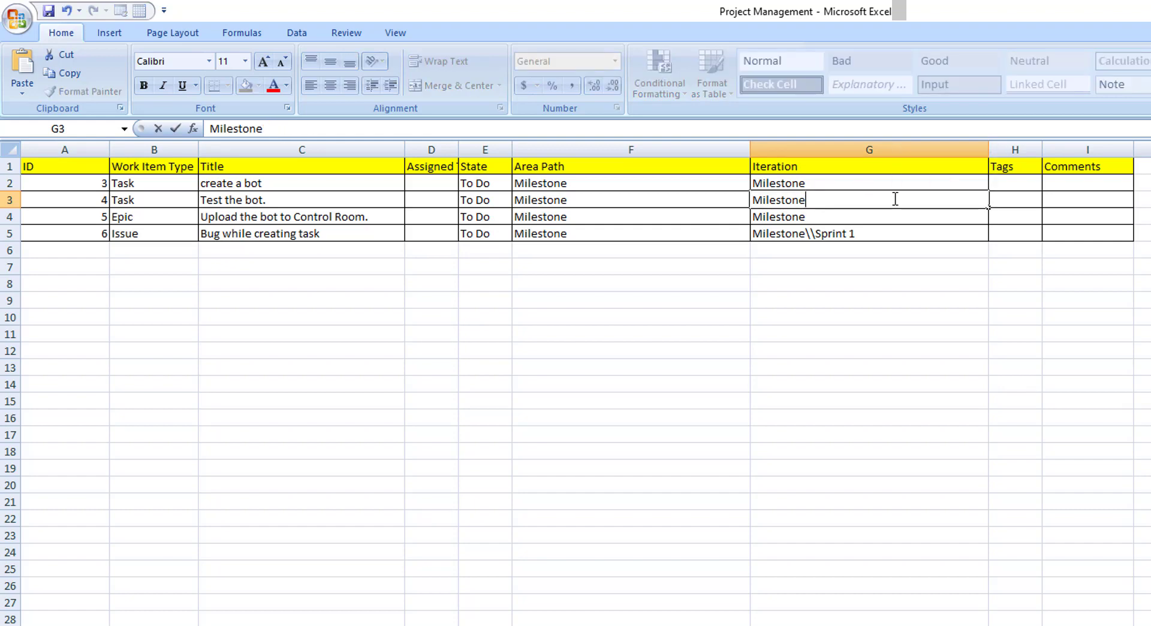
left_click(820, 218)
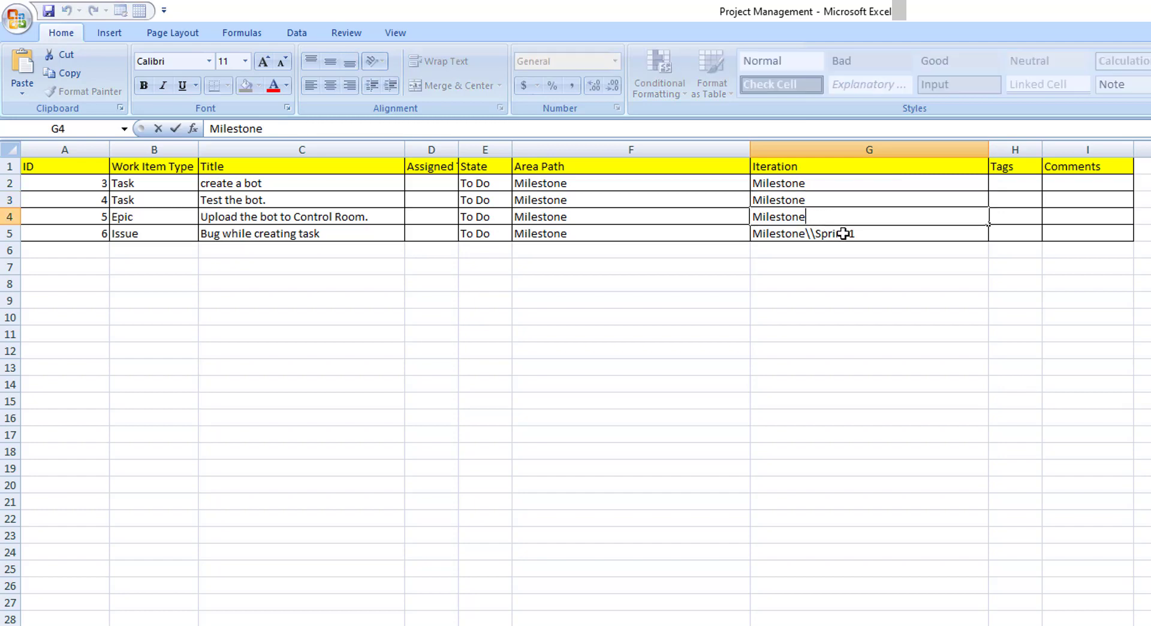
- Copy the Milestone\Sprint 1 iteration from G5 into G4
left_click(840, 234)
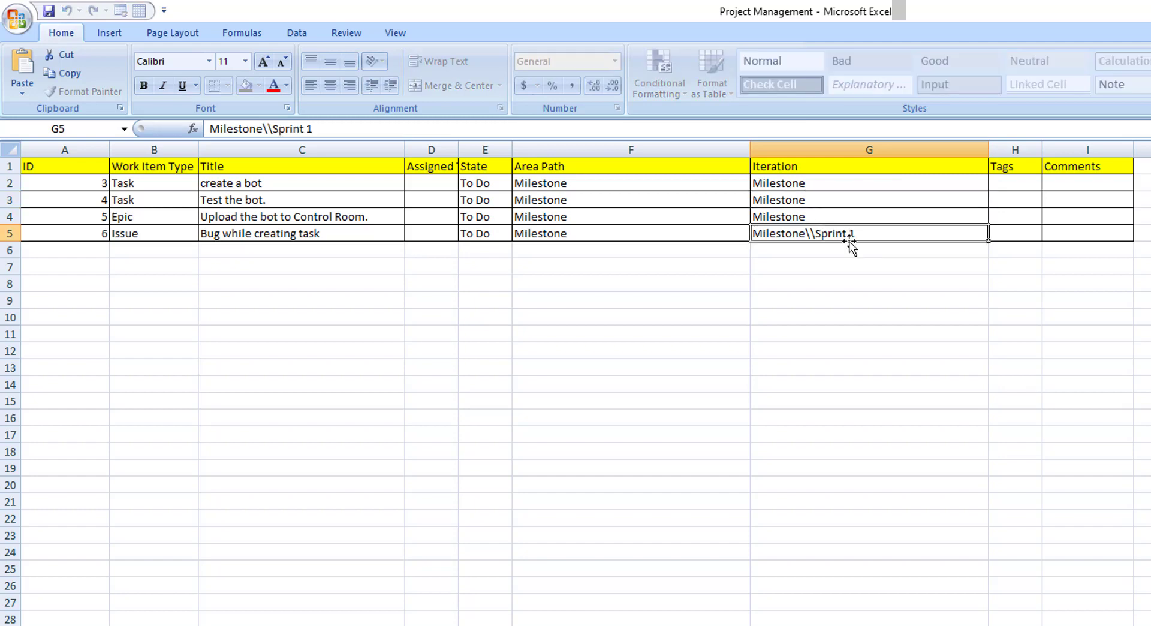
key("ctrl+c")
left_click(831, 215)
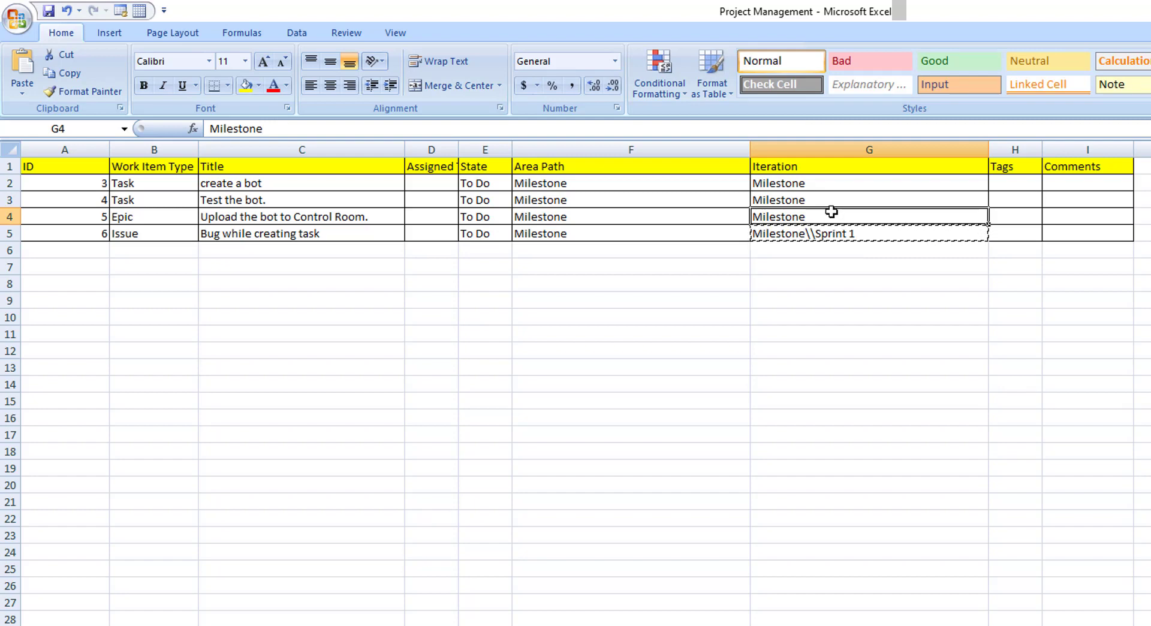
key("ctrl+v")
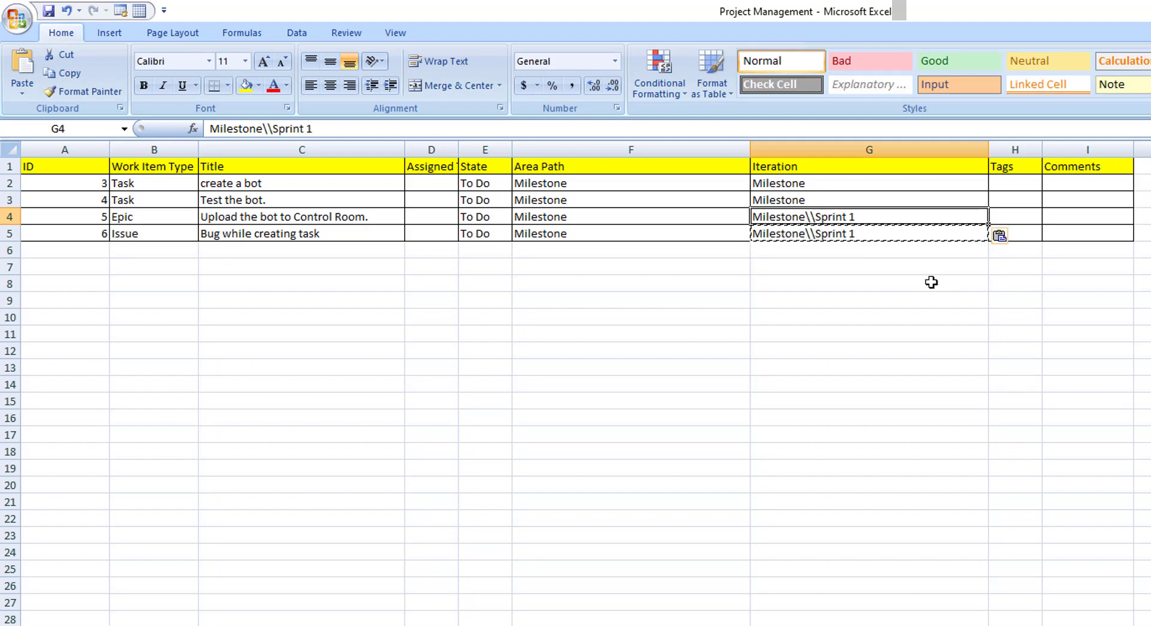
key("Escape")
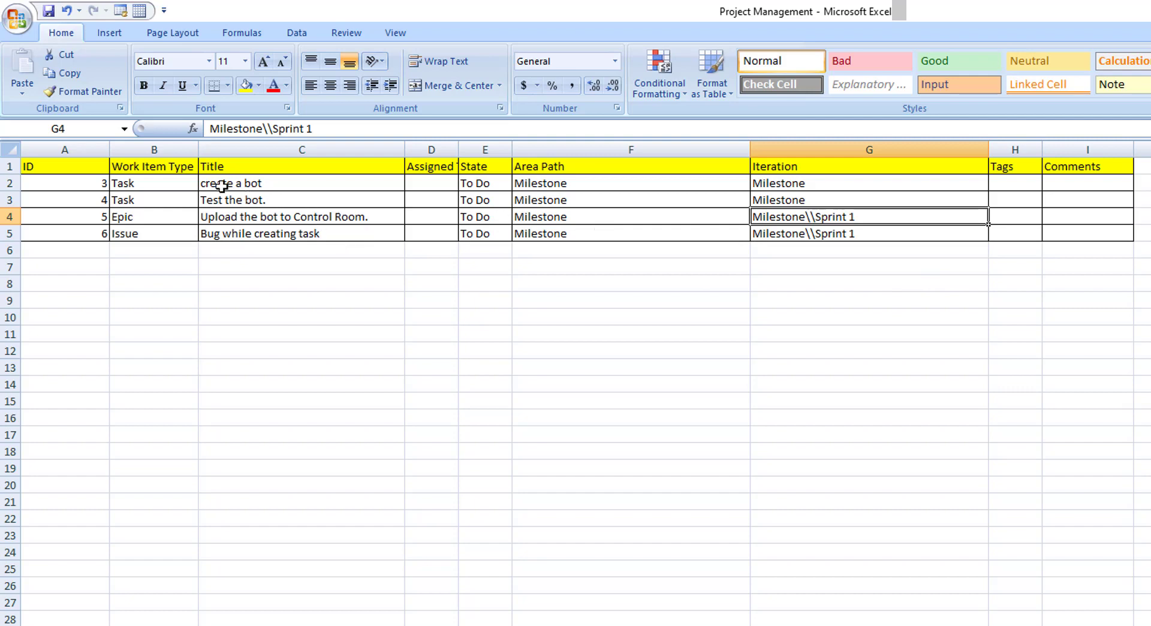
- Append 'with full requirement' so C2 reads 'create a bot with full requirement'
left_click(94, 185)
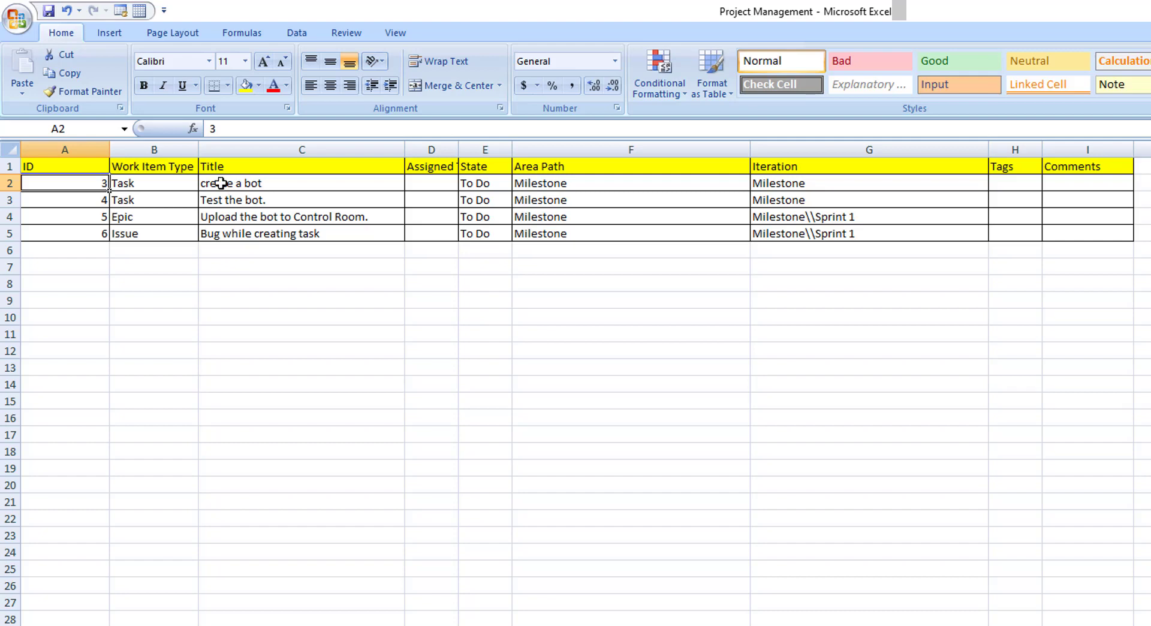
left_click(256, 182)
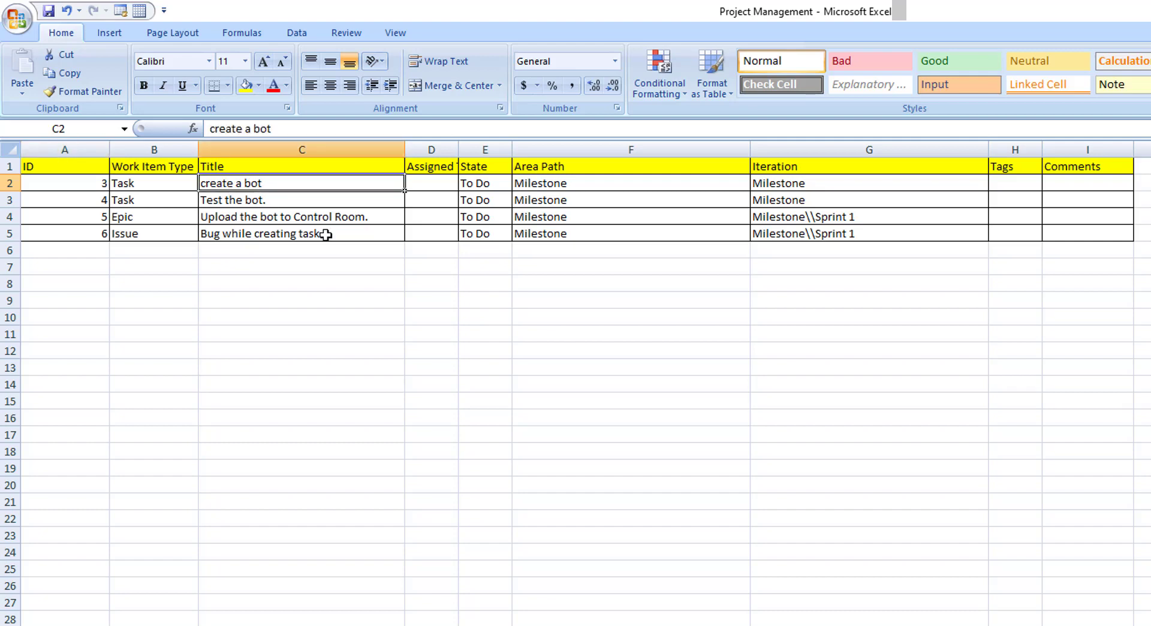
double_click(269, 186)
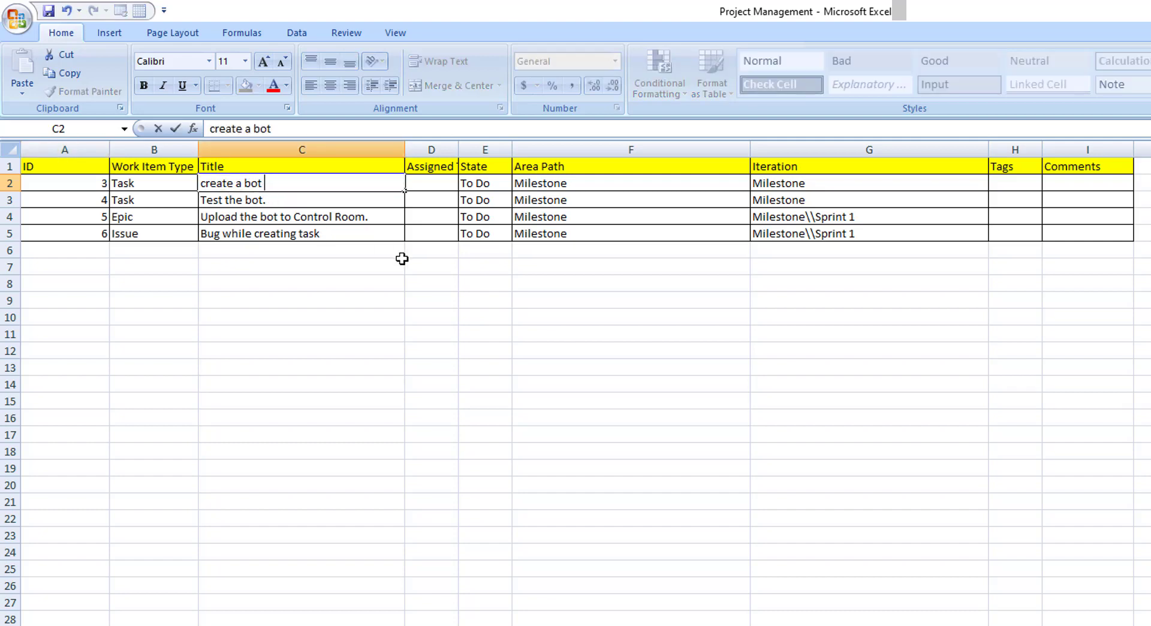
type("with full requirement")
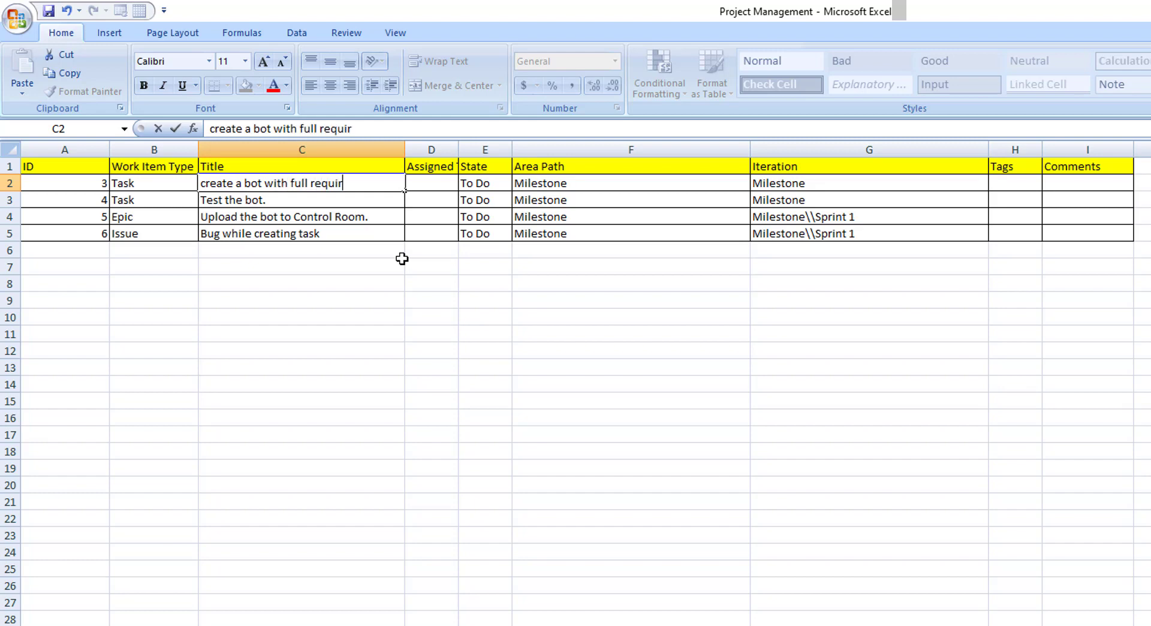
left_click(384, 294)
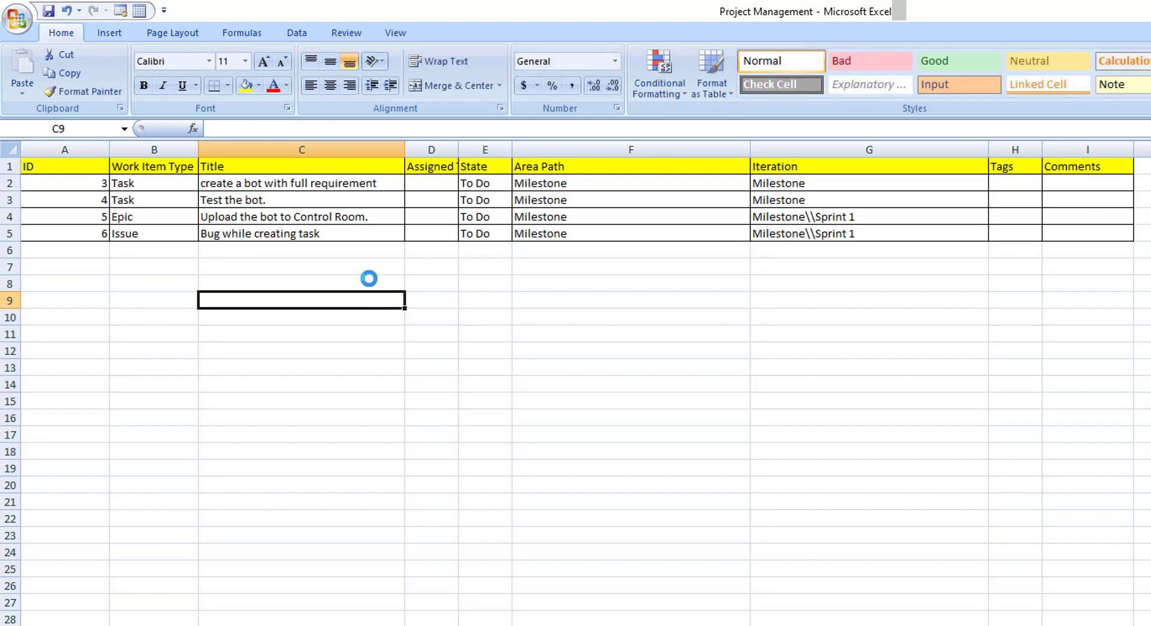
- Review the ID cells 3, 5 and 6 in column A
left_click(102, 186)
left_click(99, 221)
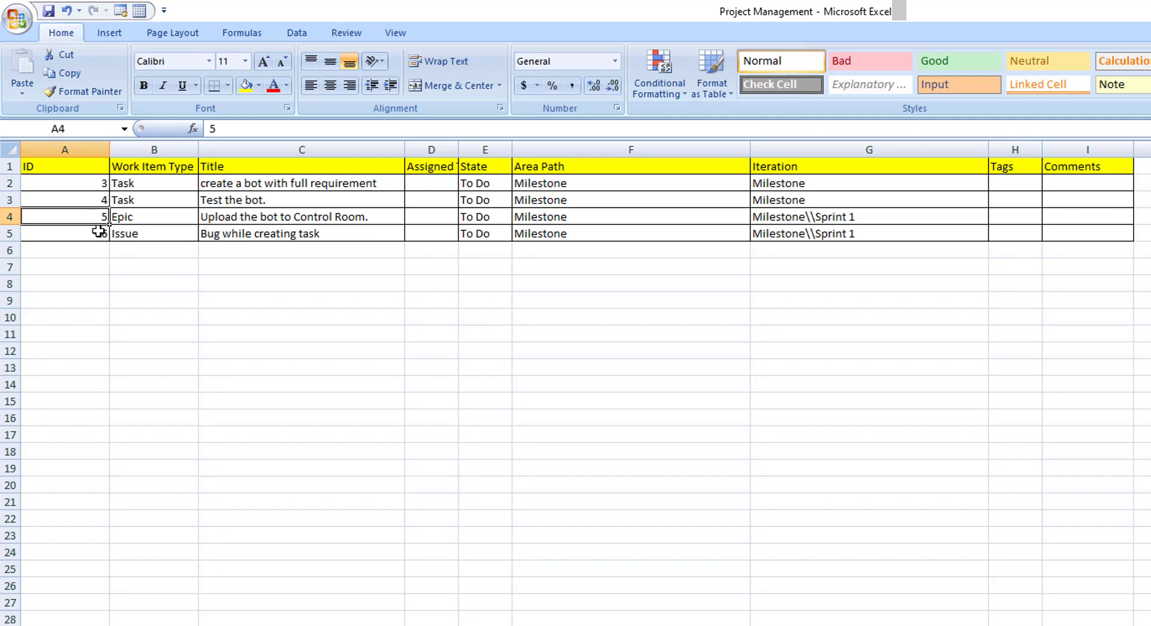
left_click(98, 232)
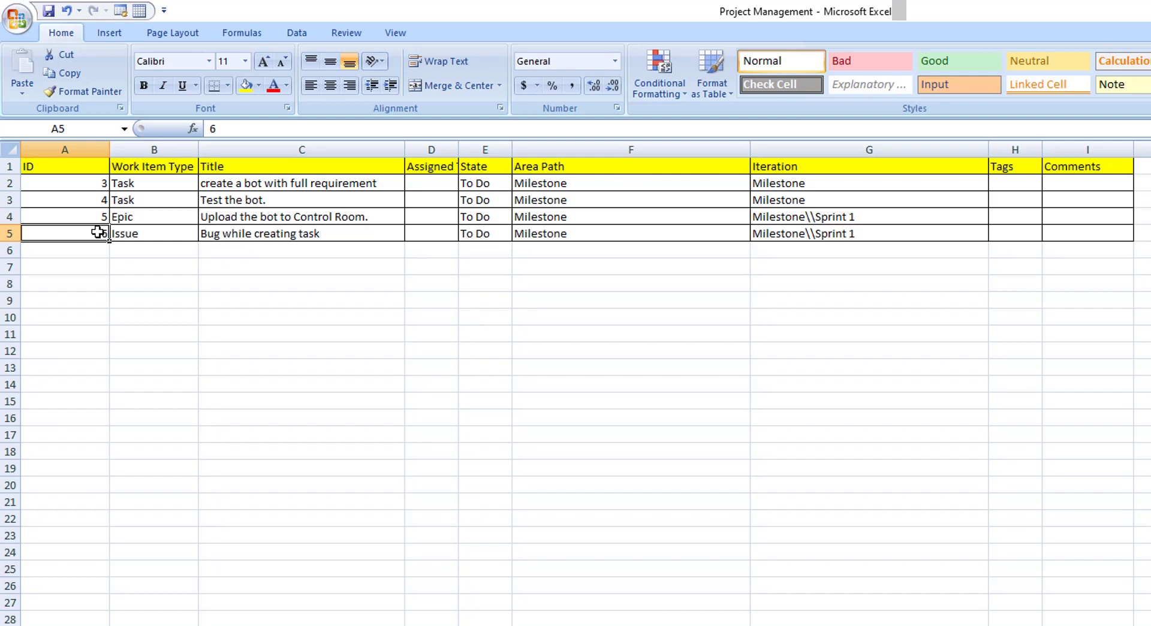
- Start row 6 with type 'Task' and title 'Deploy the Bot'
left_click(142, 251)
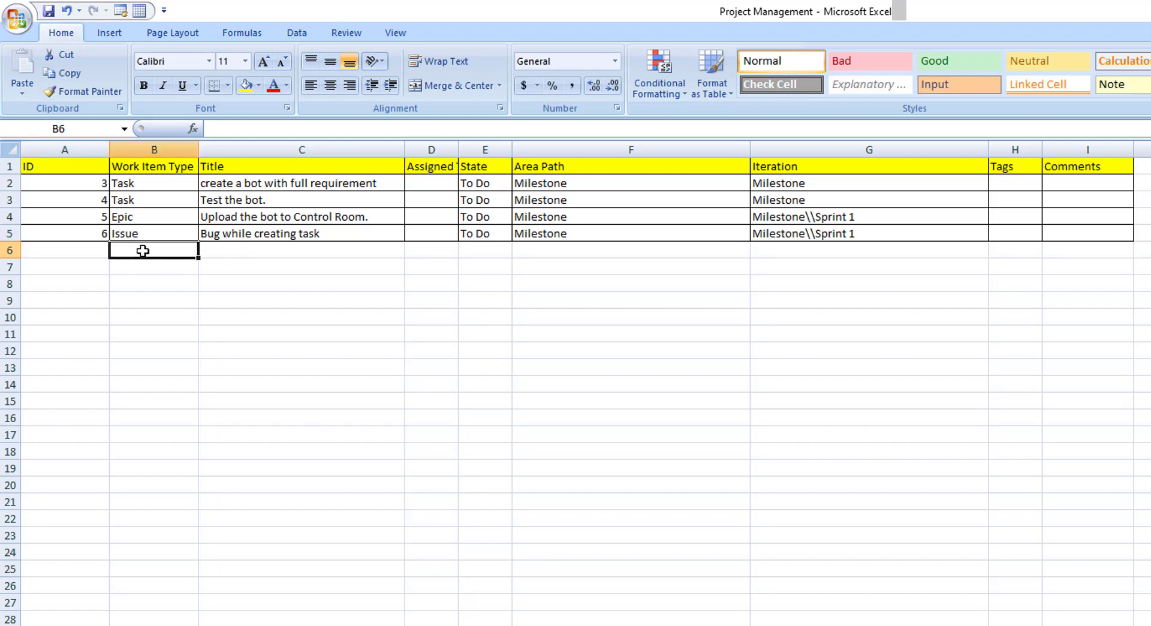
type("Task")
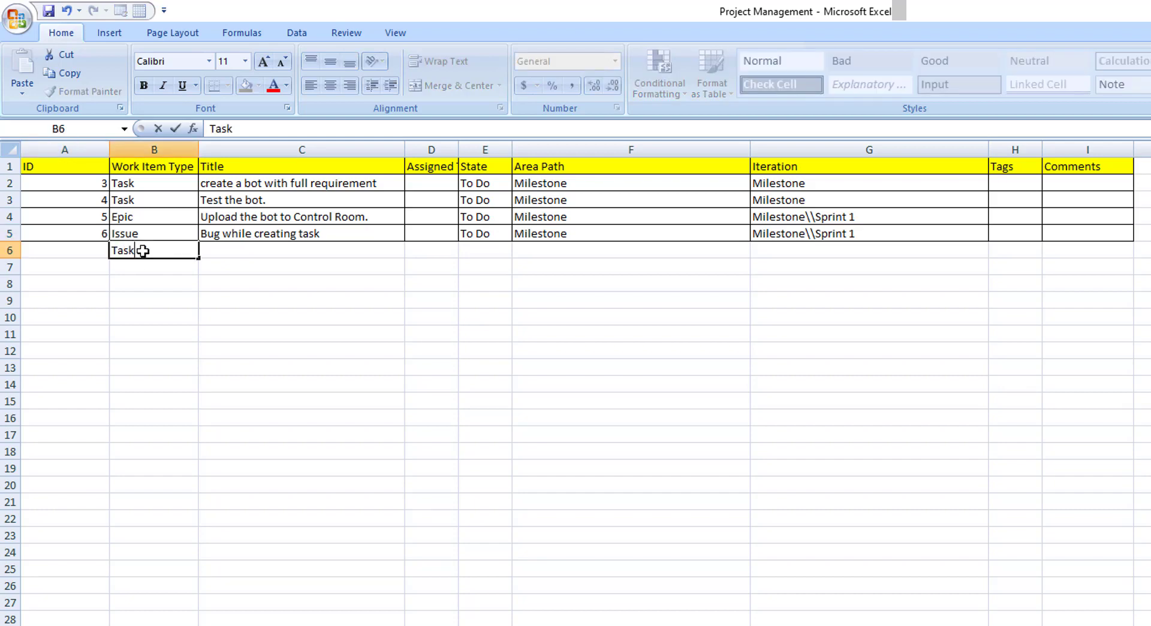
key("ctrl+Return")
left_click(265, 250)
type("D")
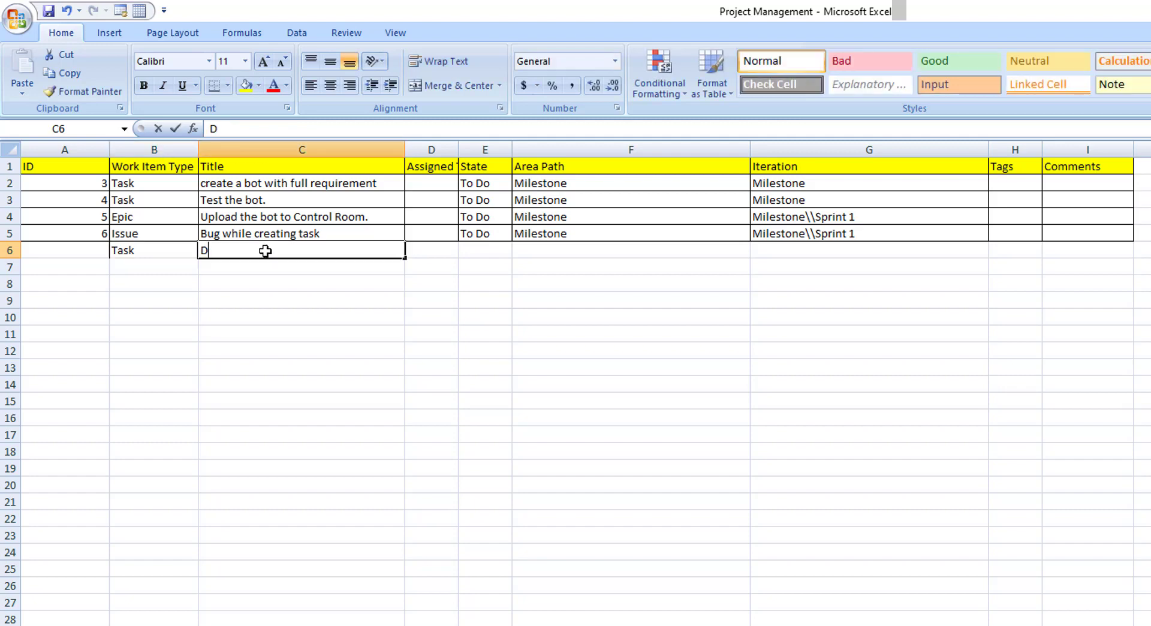
type("eploy the")
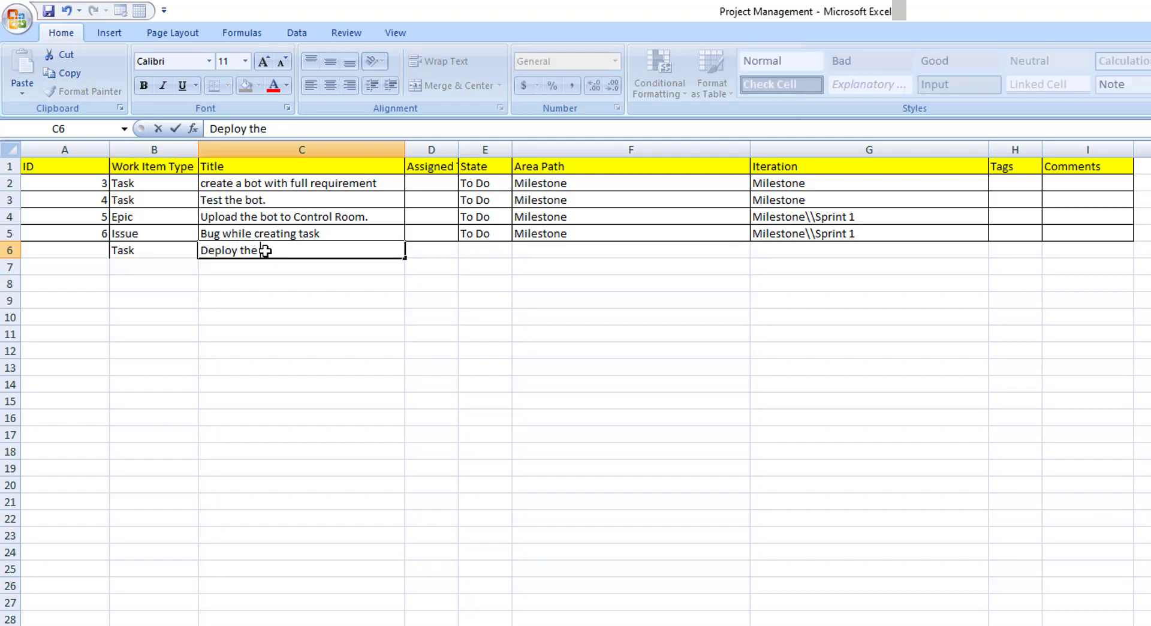
type(" Bot")
- Copy row 5's values (D5:I5), including State, Area Path and Iteration, into row 6 from D6
left_click_drag(447, 238, 1082, 240)
key("ctrl+c")
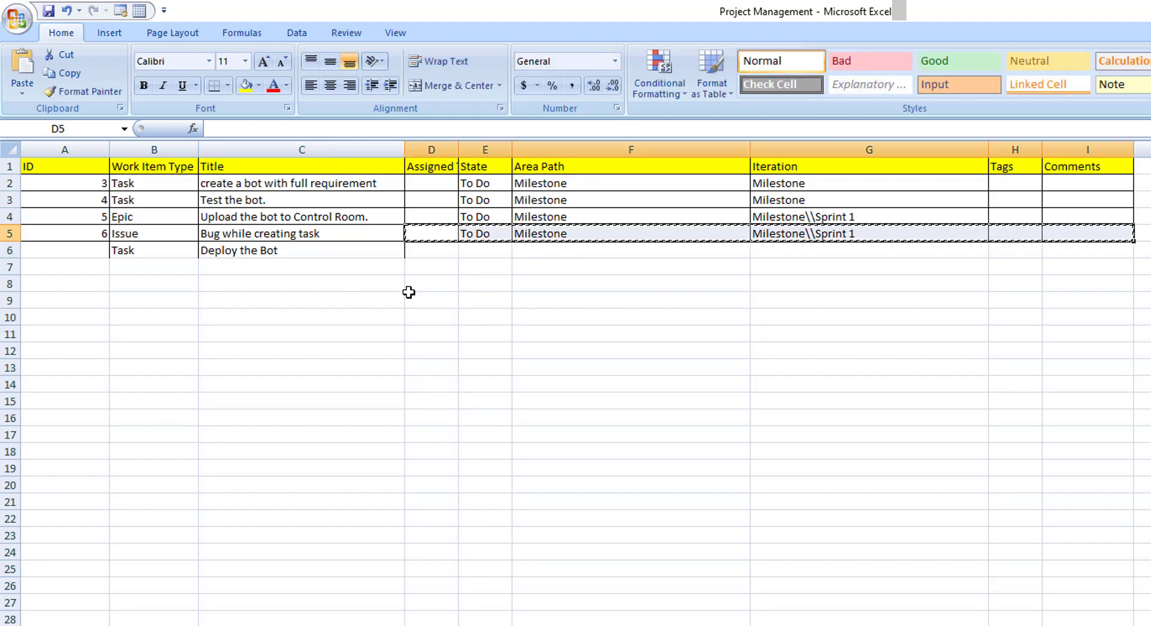
left_click(437, 252)
key("ctrl+v")
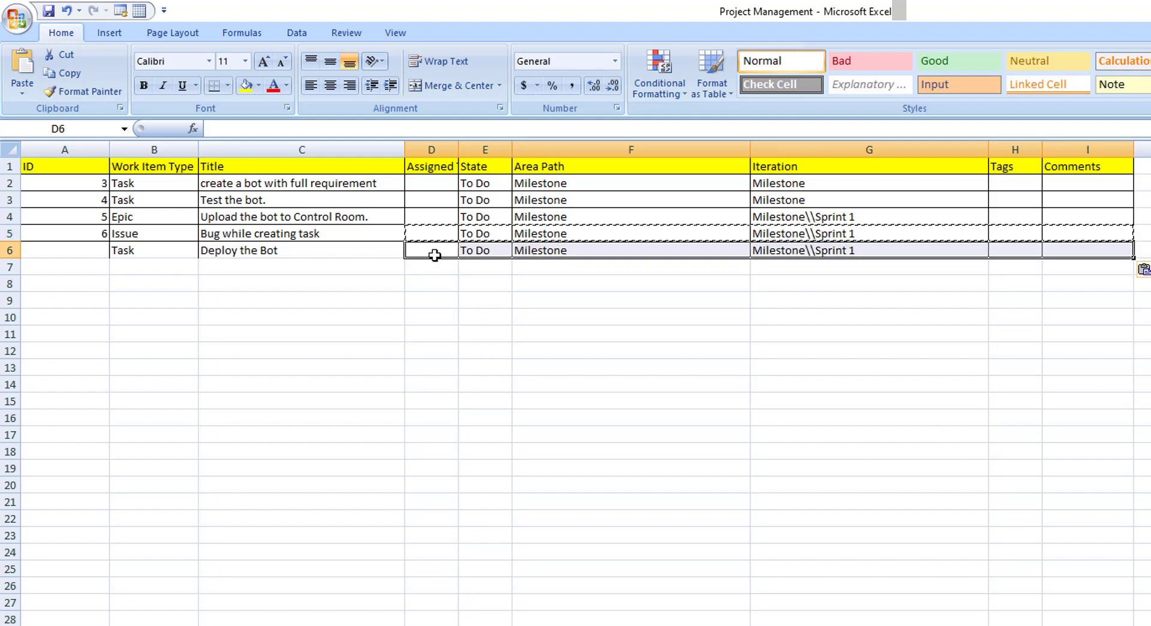
key("Escape")
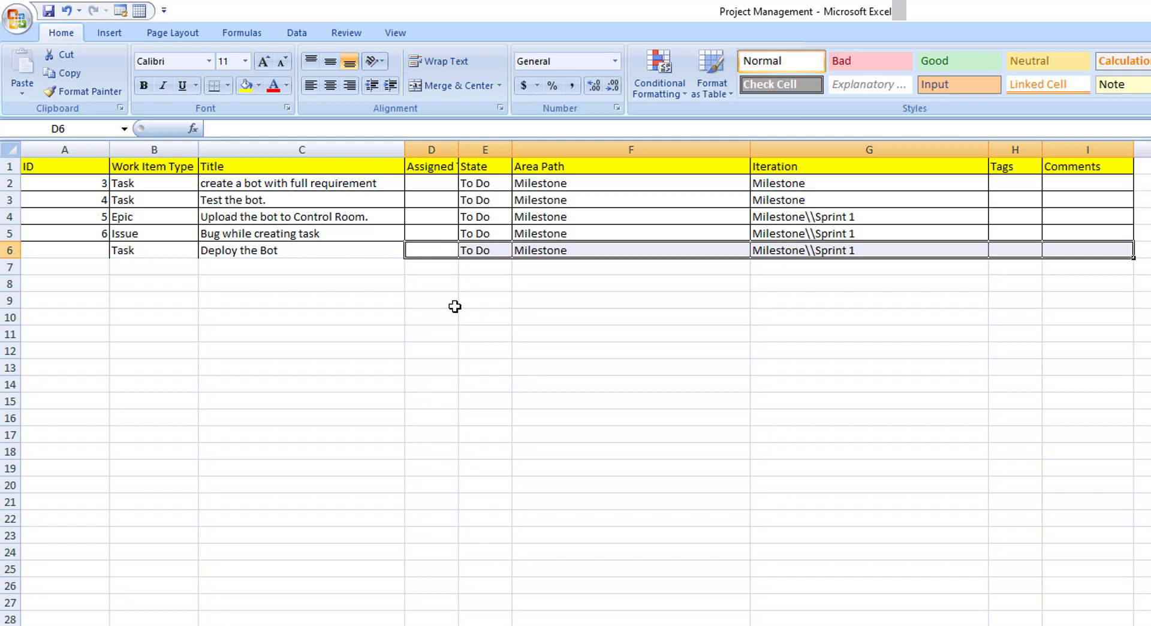
left_click(96, 252)
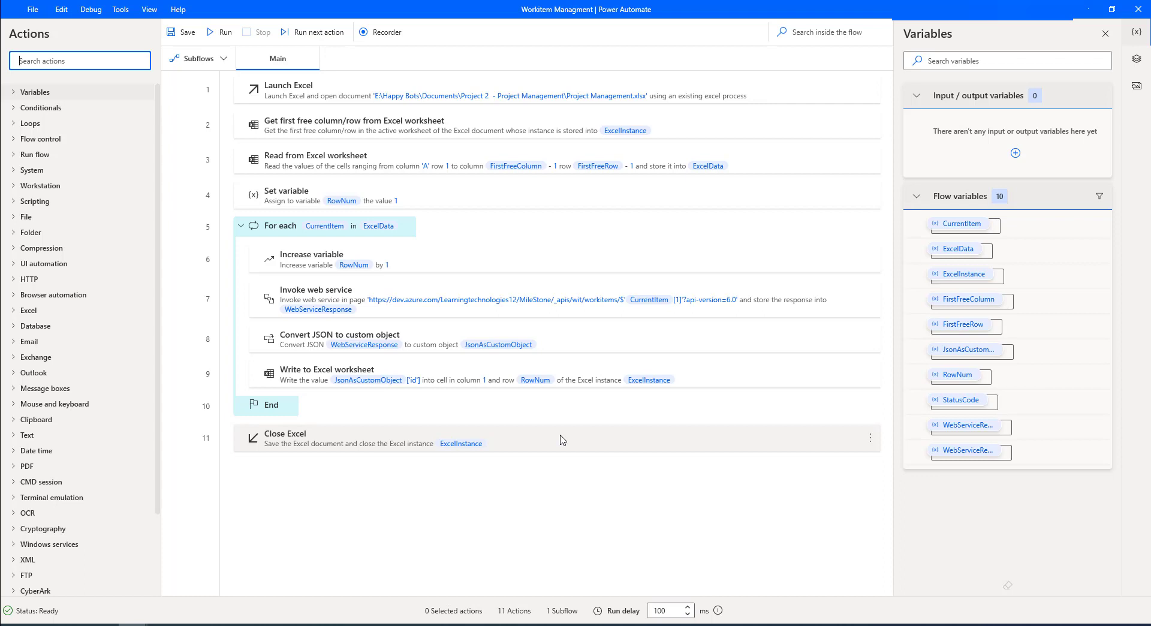
- Switch to the LT tokens Notepad notes listing the PATCH update URL
key("alt+Tab")
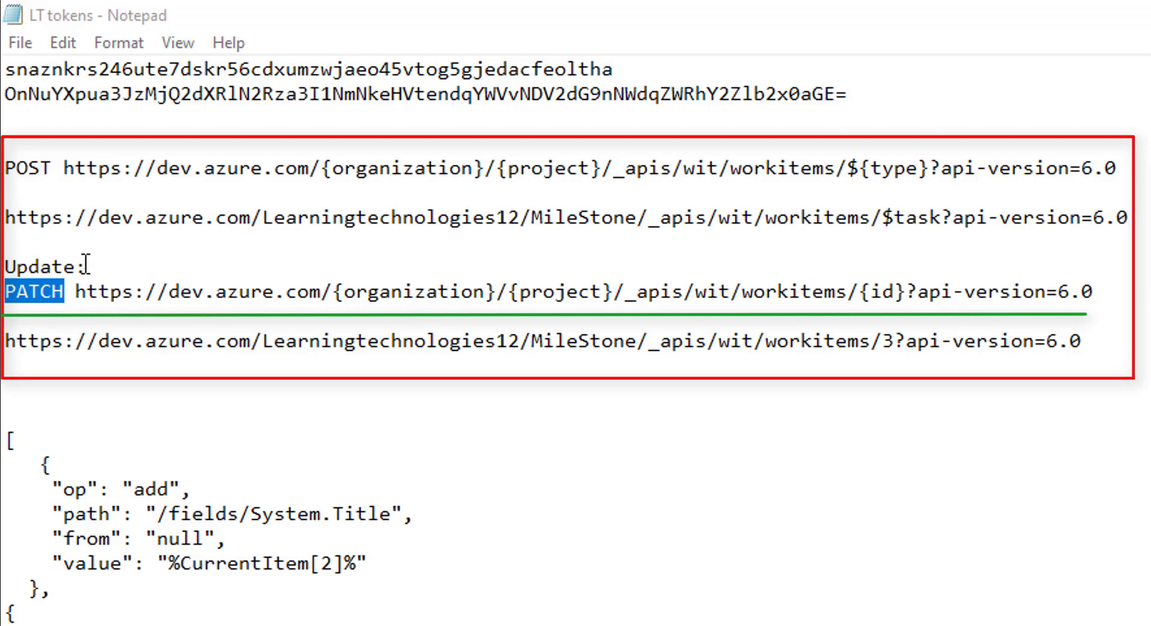
left_click(107, 269)
left_click_drag(107, 269, 5, 267)
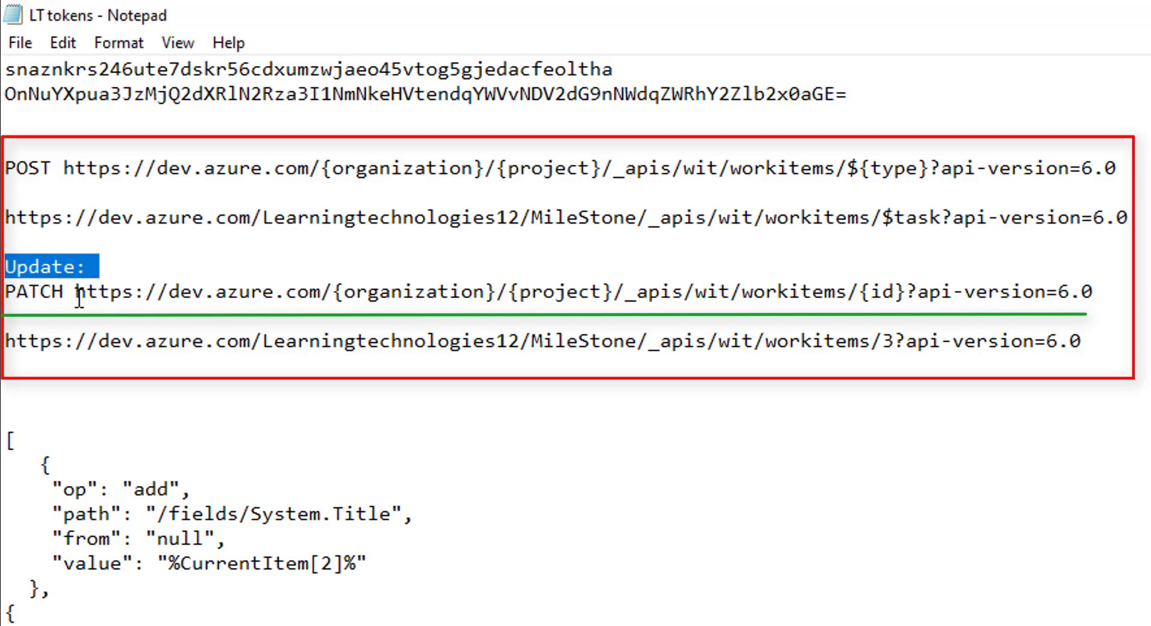
left_click(170, 293)
left_click_drag(225, 296, 486, 293)
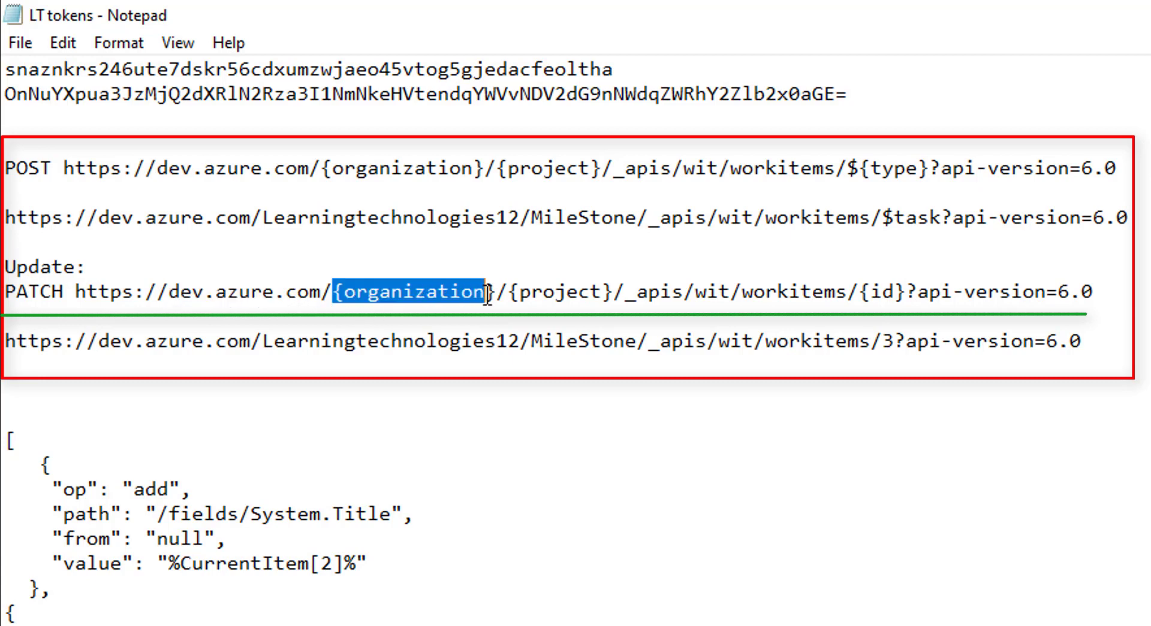
double_click(565, 292)
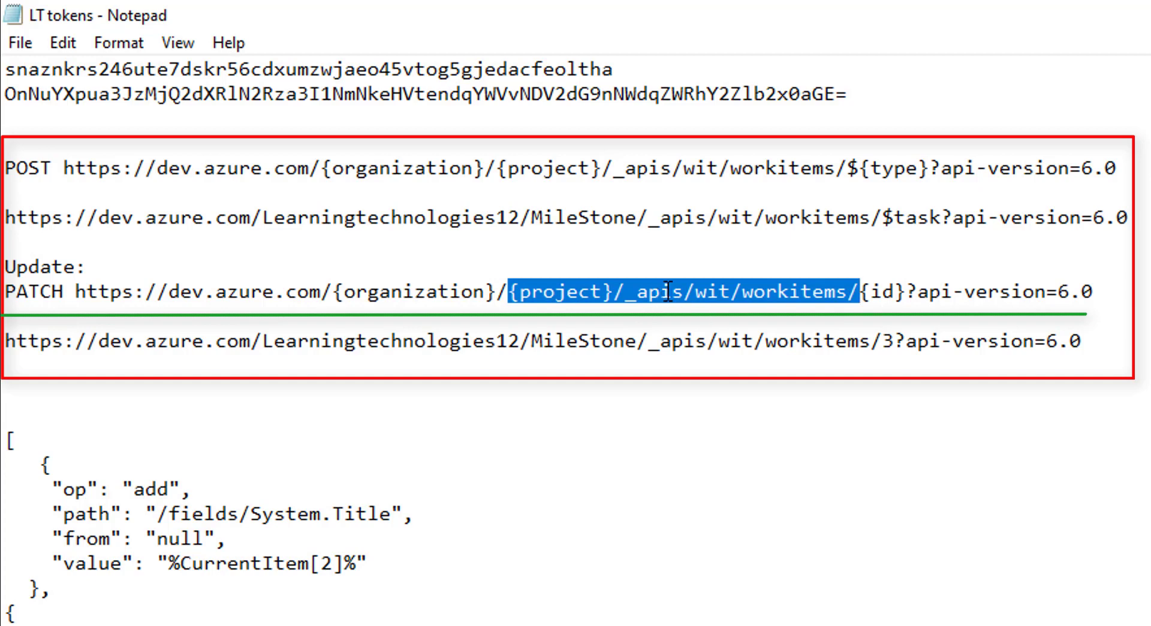
double_click(712, 294)
left_click_drag(860, 292, 905, 292)
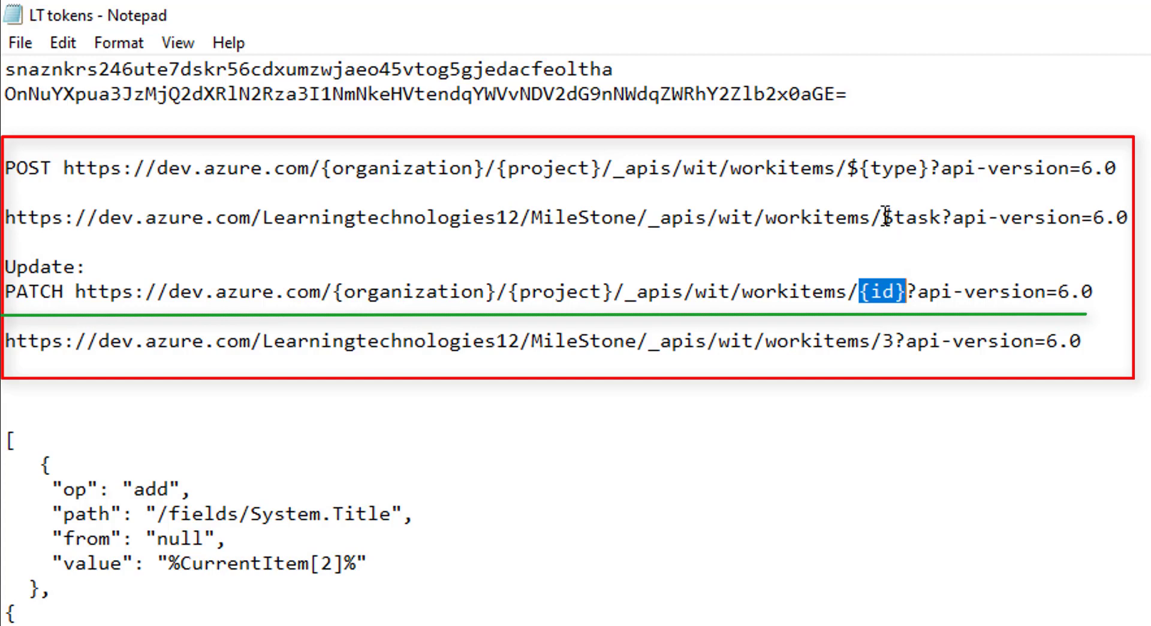
left_click_drag(882, 217, 943, 217)
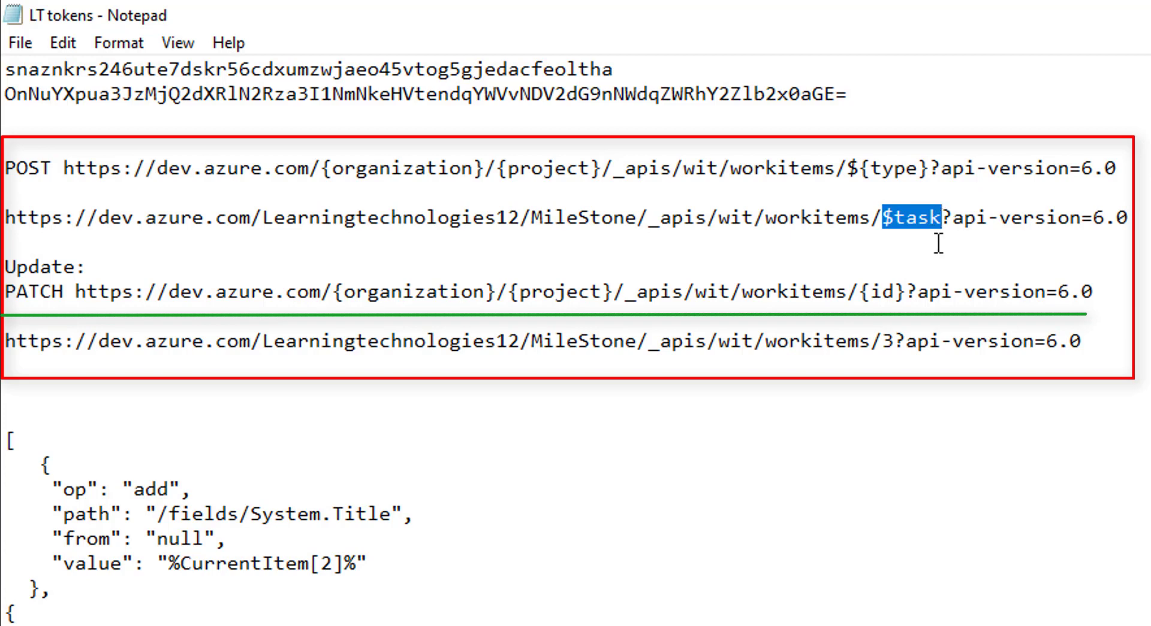
double_click(27, 166)
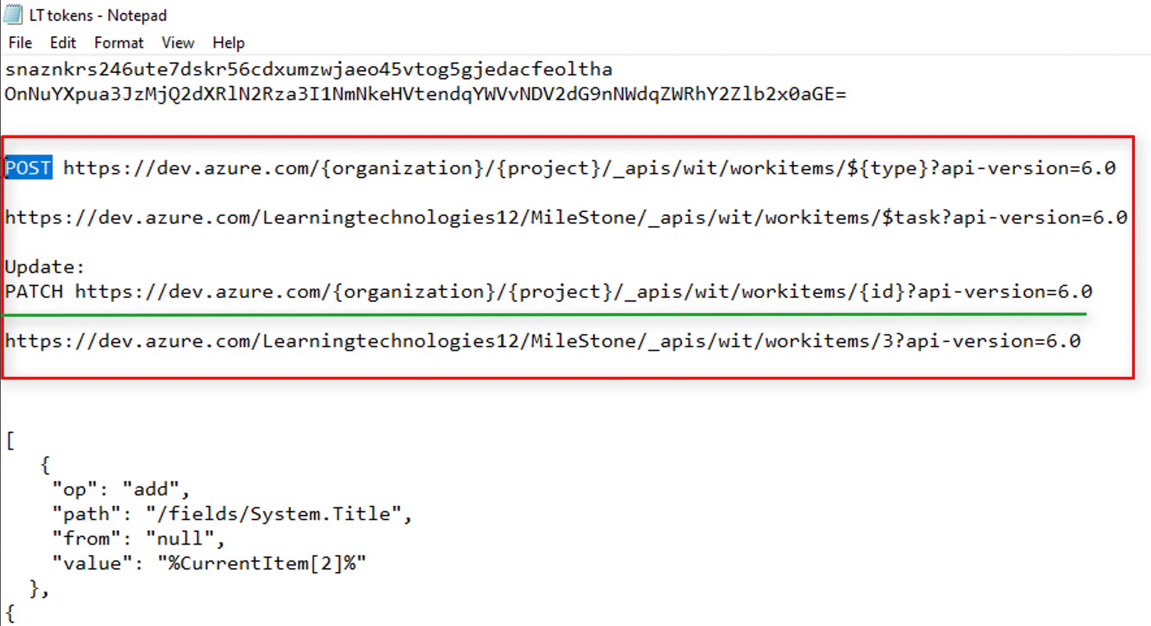
double_click(5, 292)
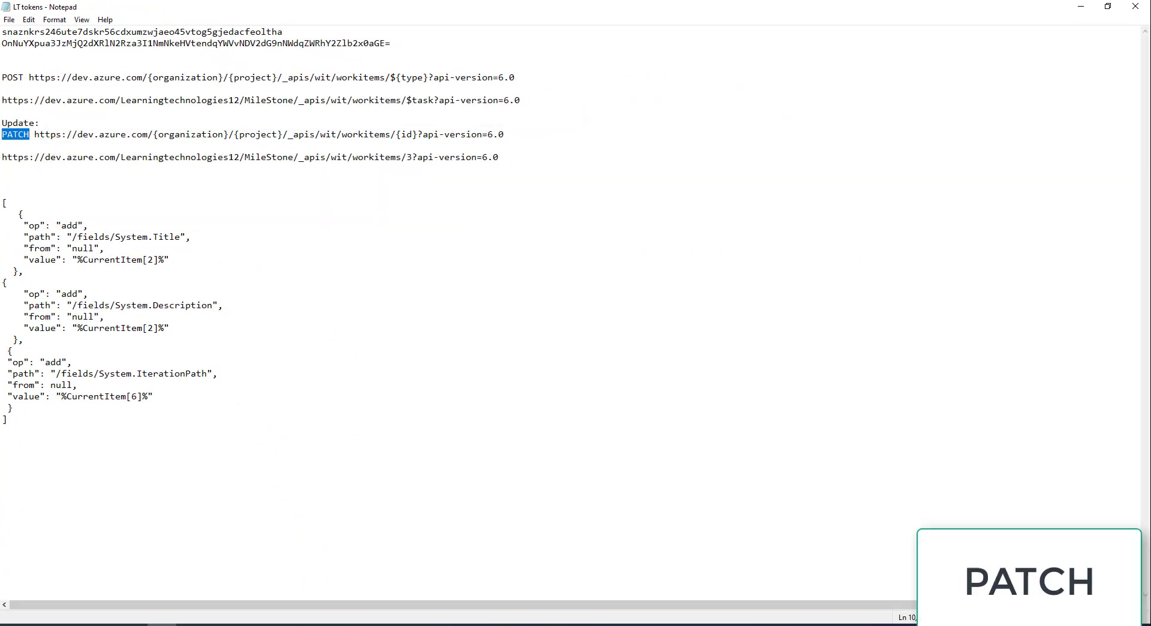
- Switch from the LT tokens notes back to the Workitem Managment flow editor
key("alt+Tab")
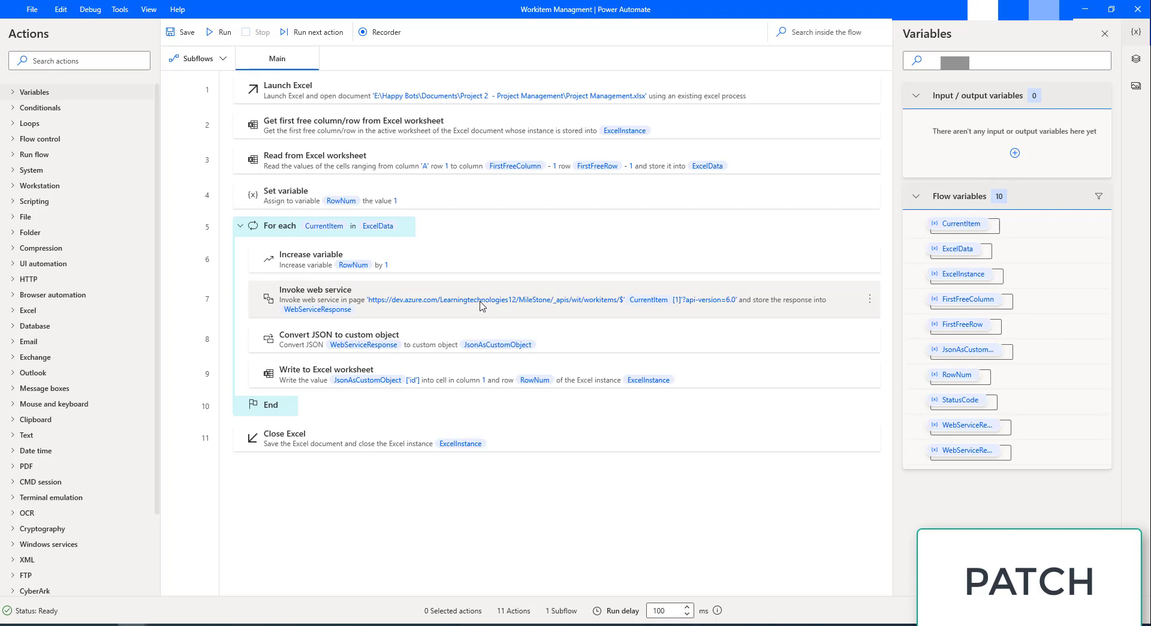
left_click(482, 307)
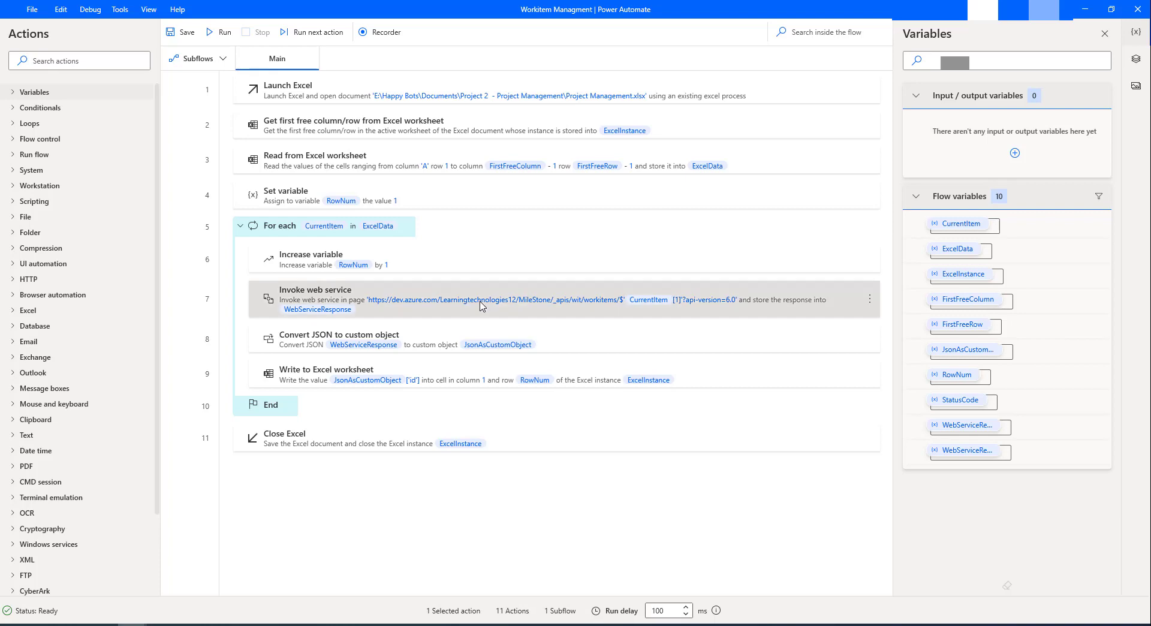
double_click(480, 307)
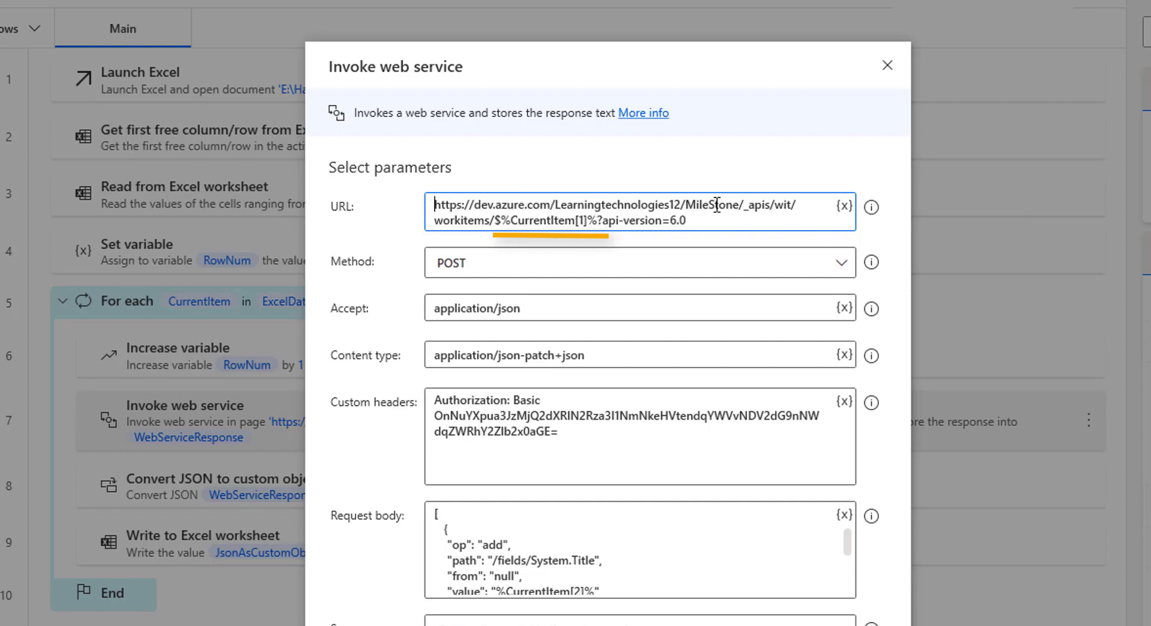
double_click(497, 220)
left_click_drag(586, 222, 595, 223)
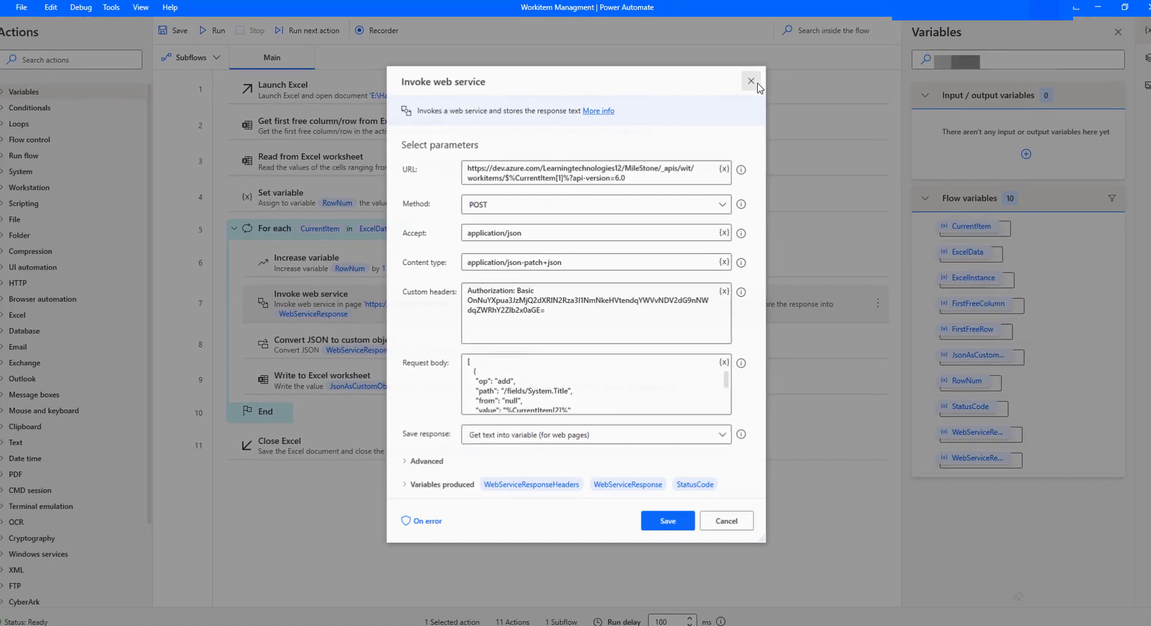
left_click(895, 69)
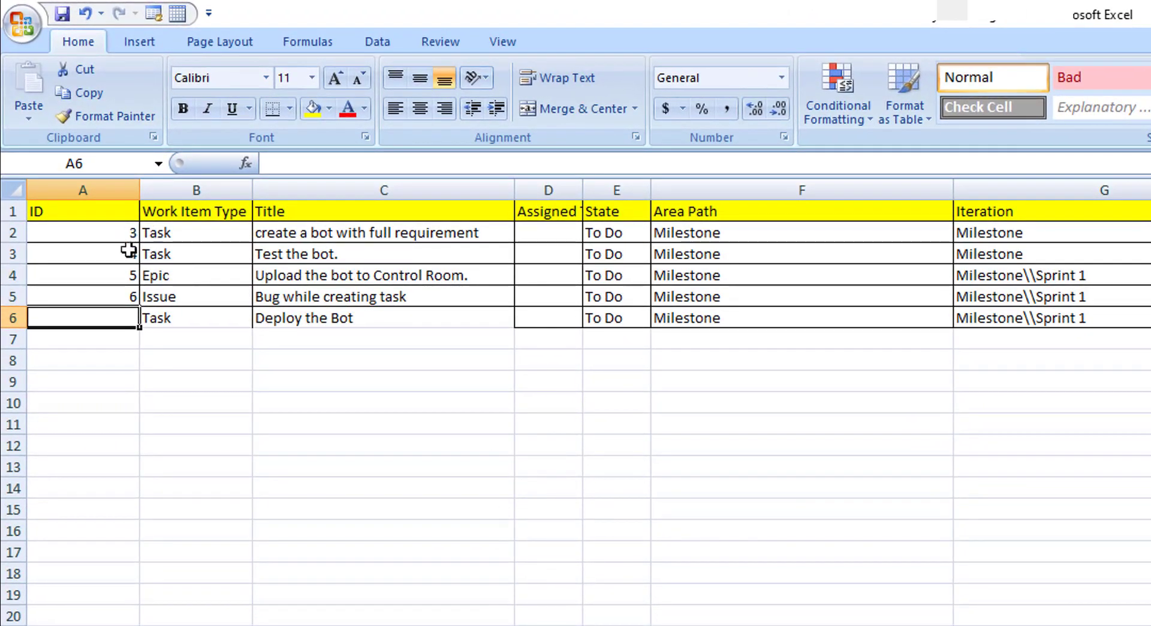
- Check IDs 3–6 in column A, then select the Deploy the Bot row's blank ID cell A6
left_click_drag(120, 220, 129, 300)
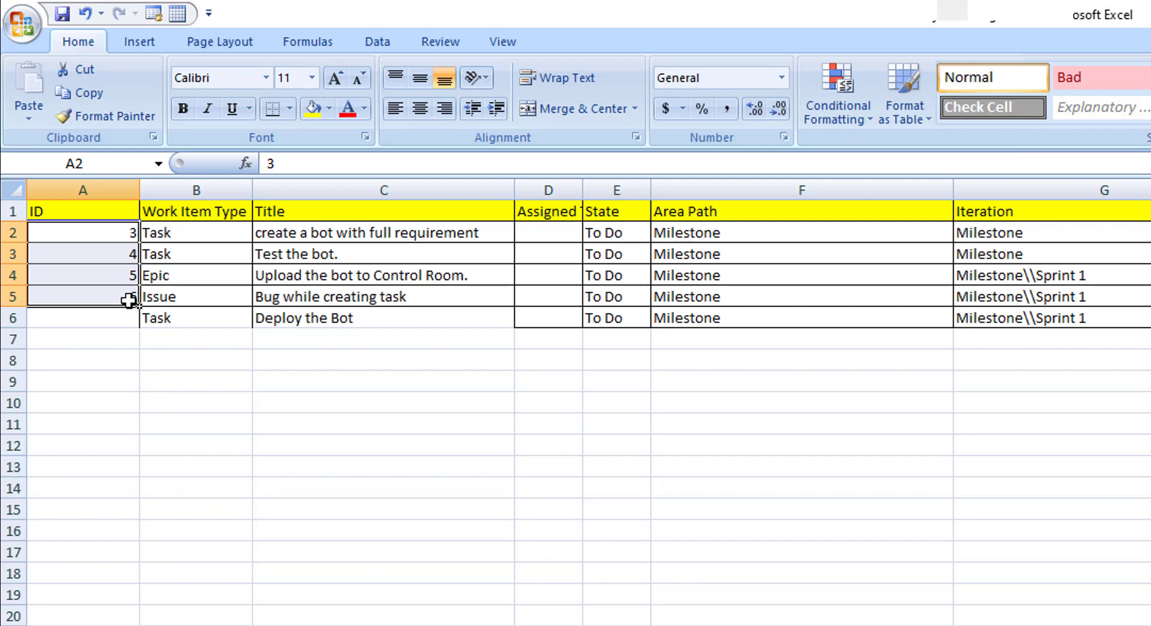
left_click(112, 229)
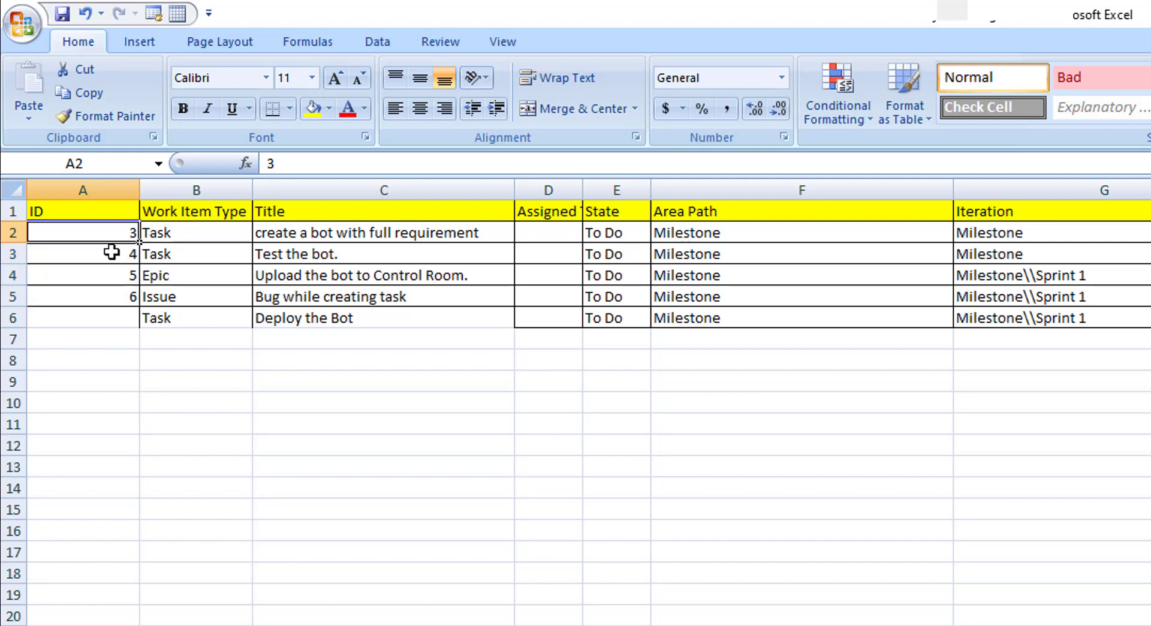
key("Down")
key("Down")
key("Down")
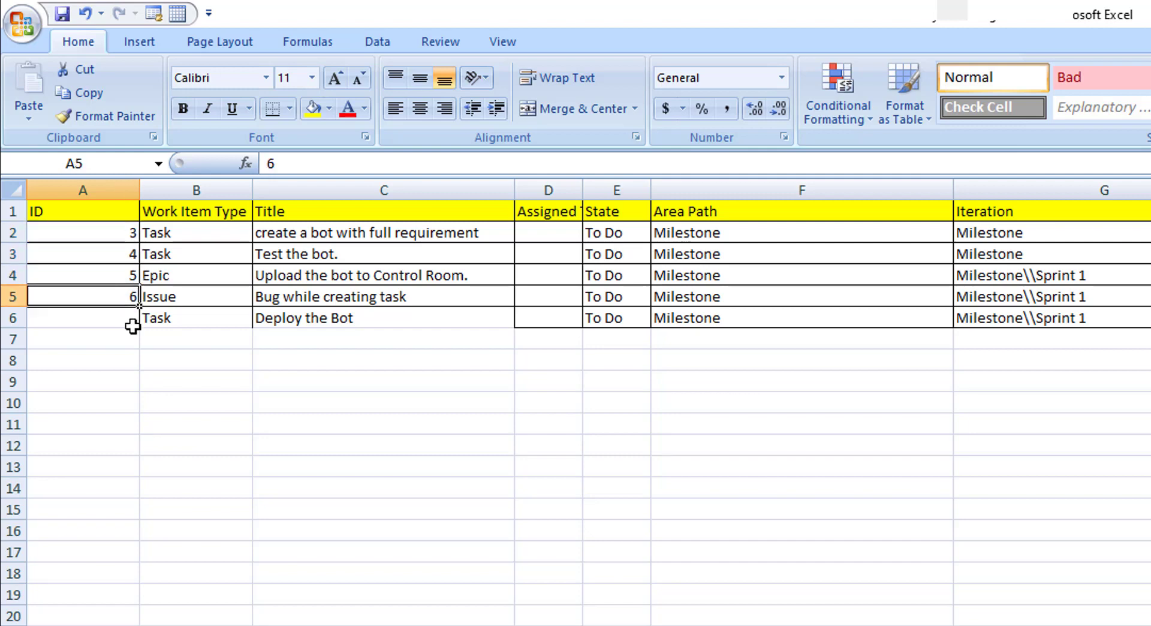
left_click(120, 318)
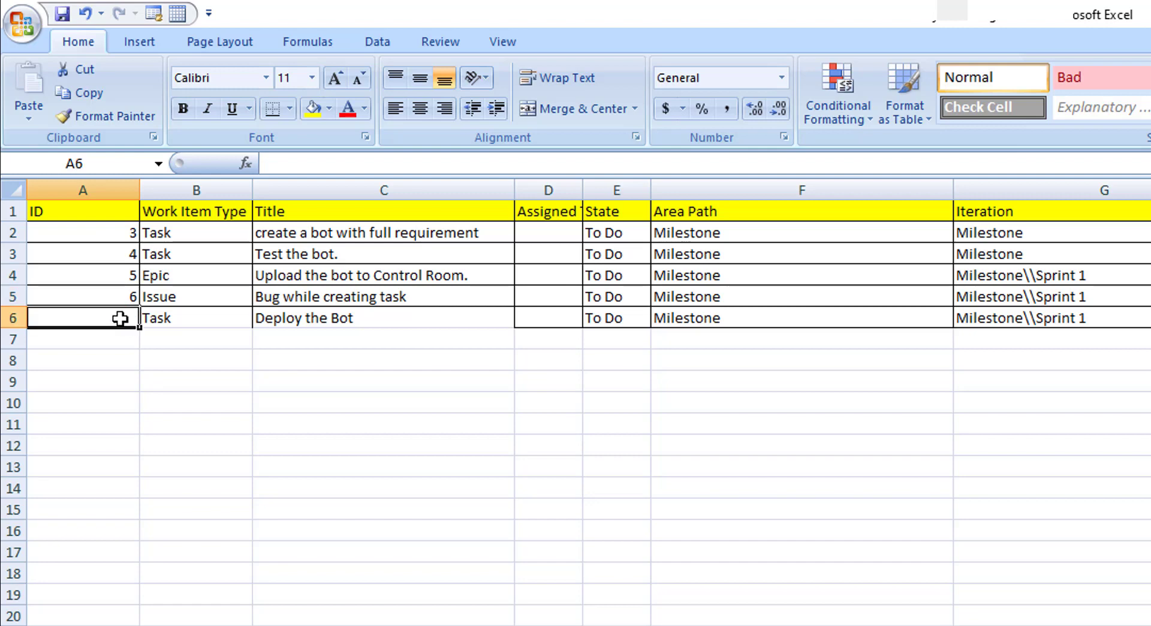